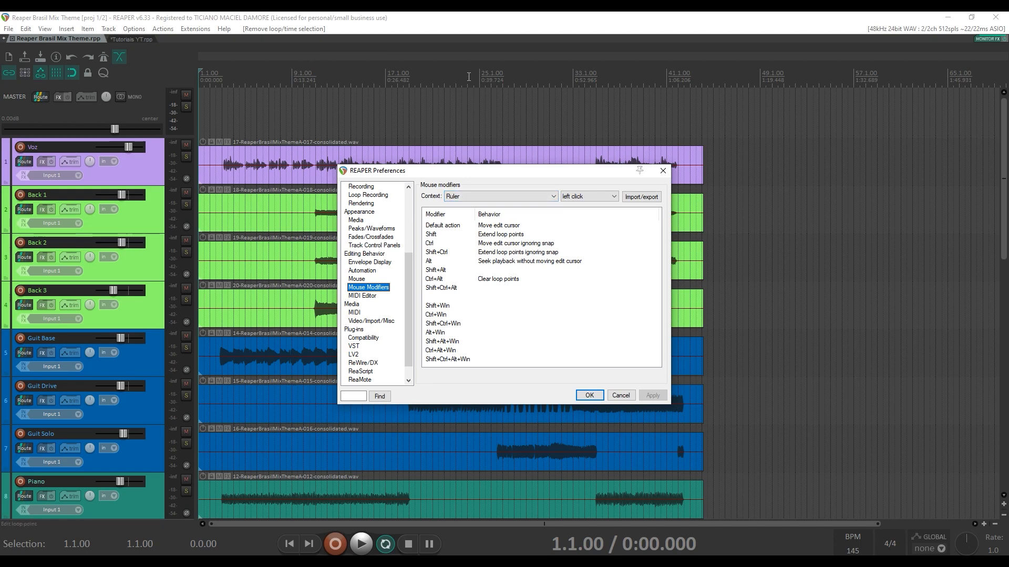
Browse the mouse modifier contexts and display the left click behaviors for the Media item context
click(522, 197)
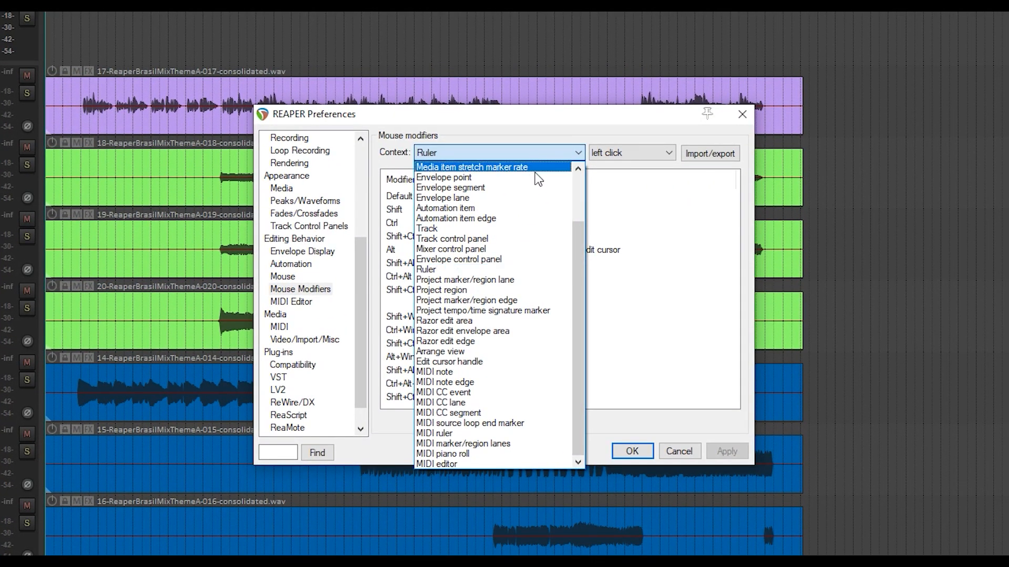
drag(575, 267, 575, 217)
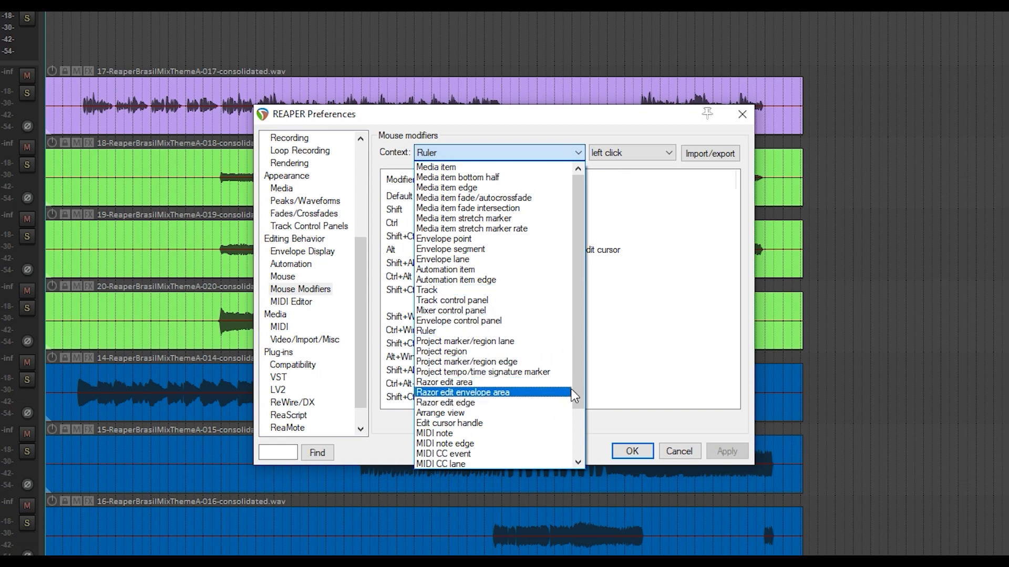
drag(577, 371, 578, 421)
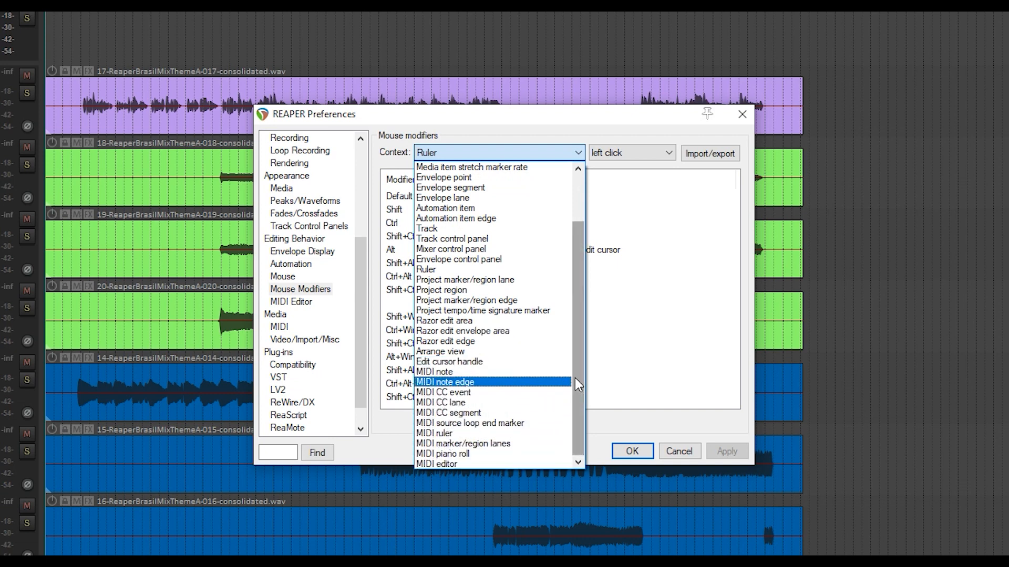
drag(575, 377, 580, 329)
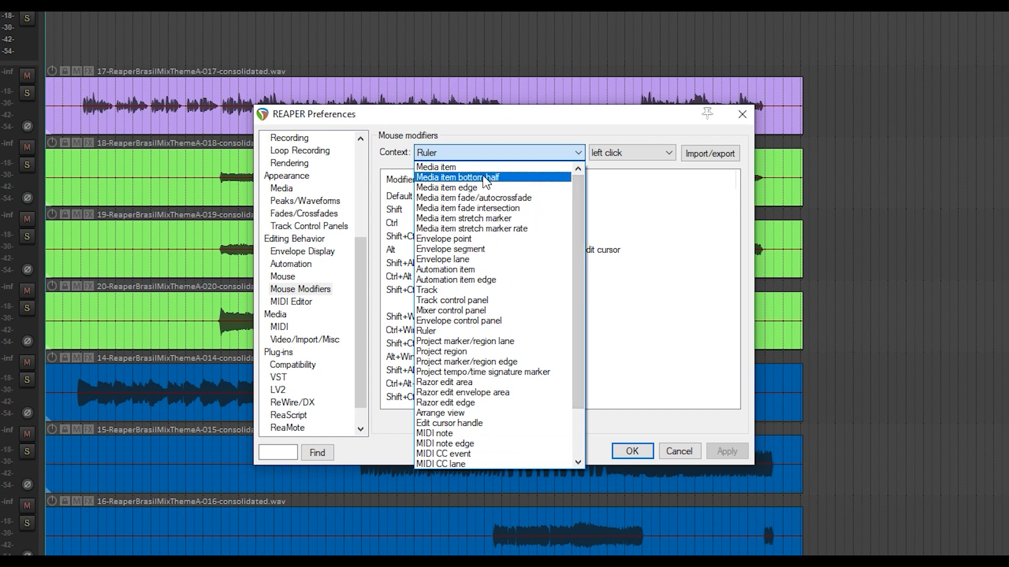
click(449, 171)
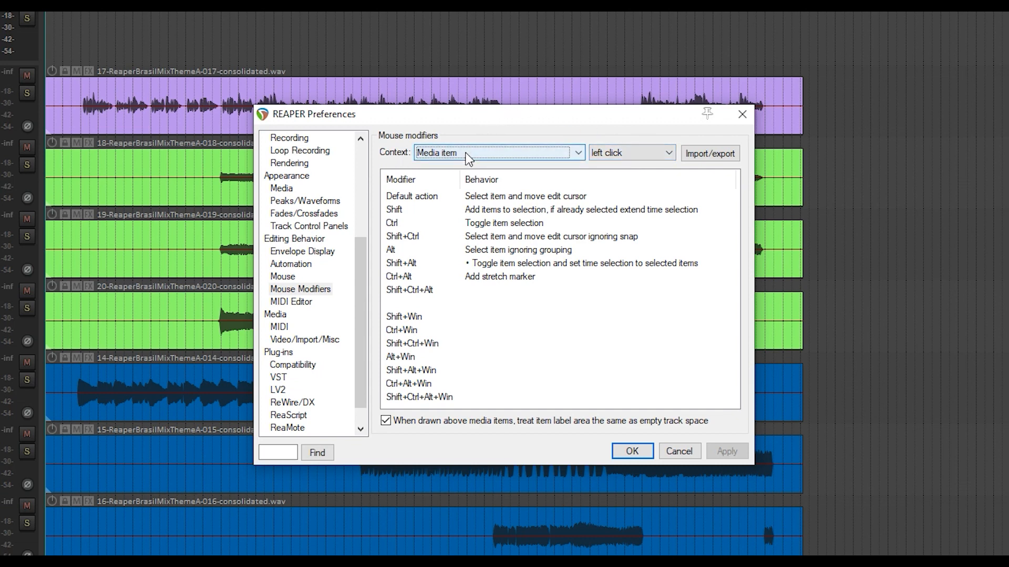
click(632, 154)
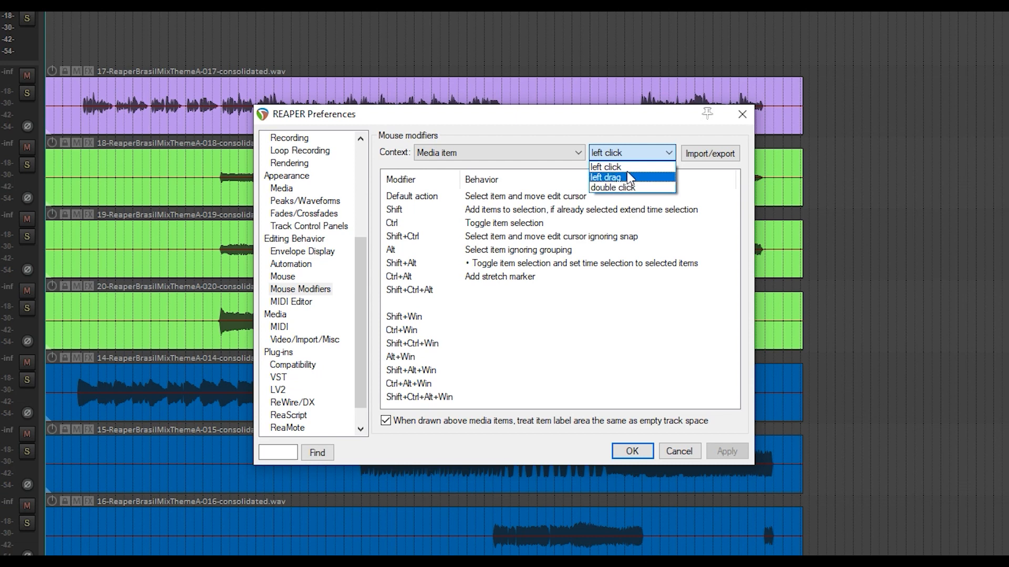
click(631, 167)
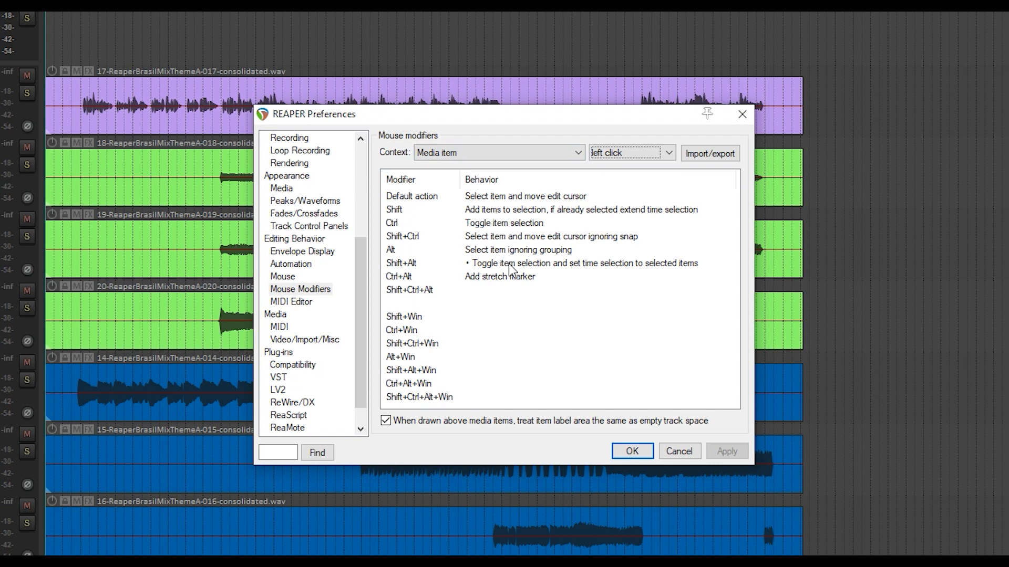
Try the default and Shift selection behaviors by selecting the audio items from the Voz track through Back 3
click(411, 197)
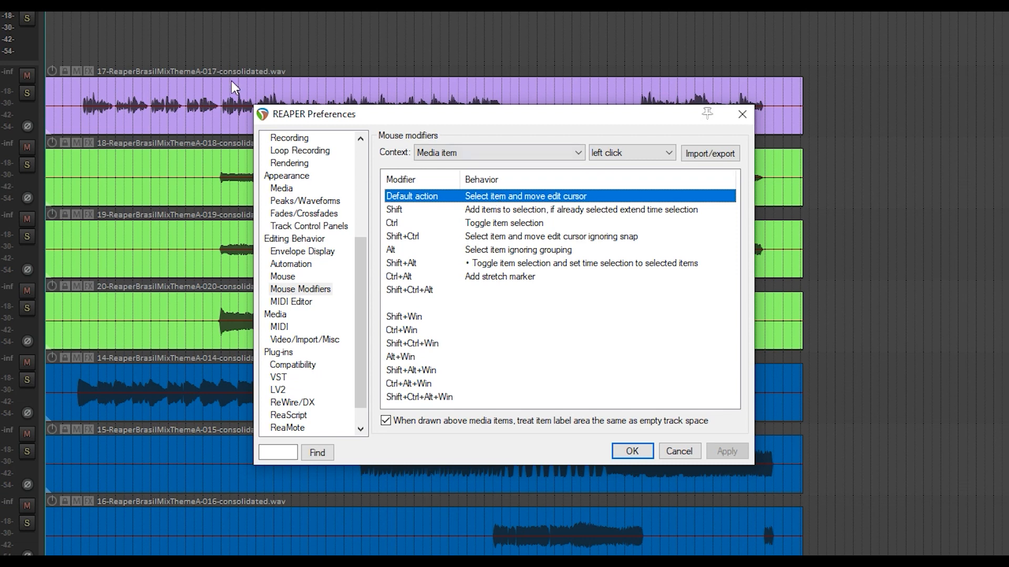
click(192, 111)
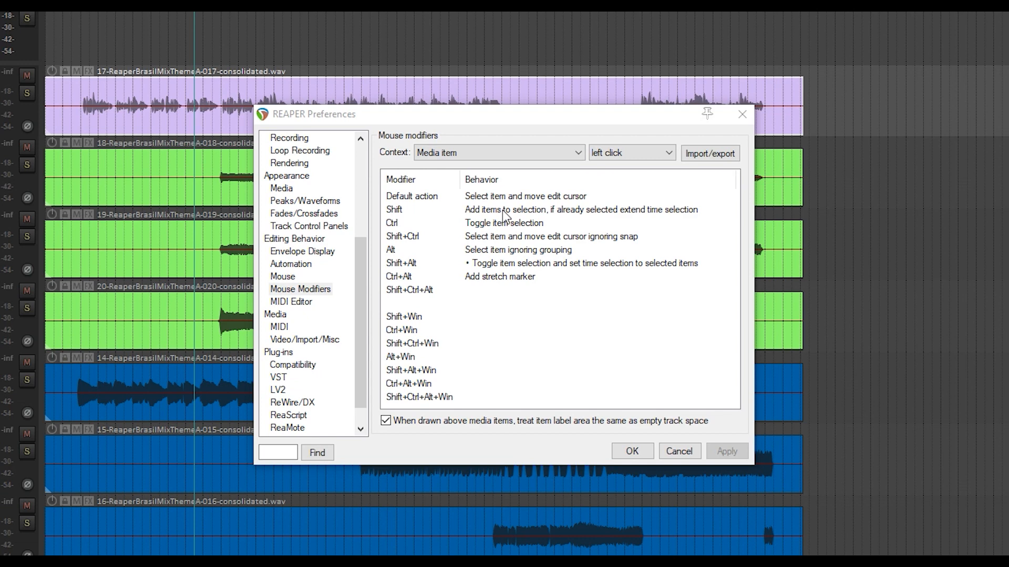
click(209, 202)
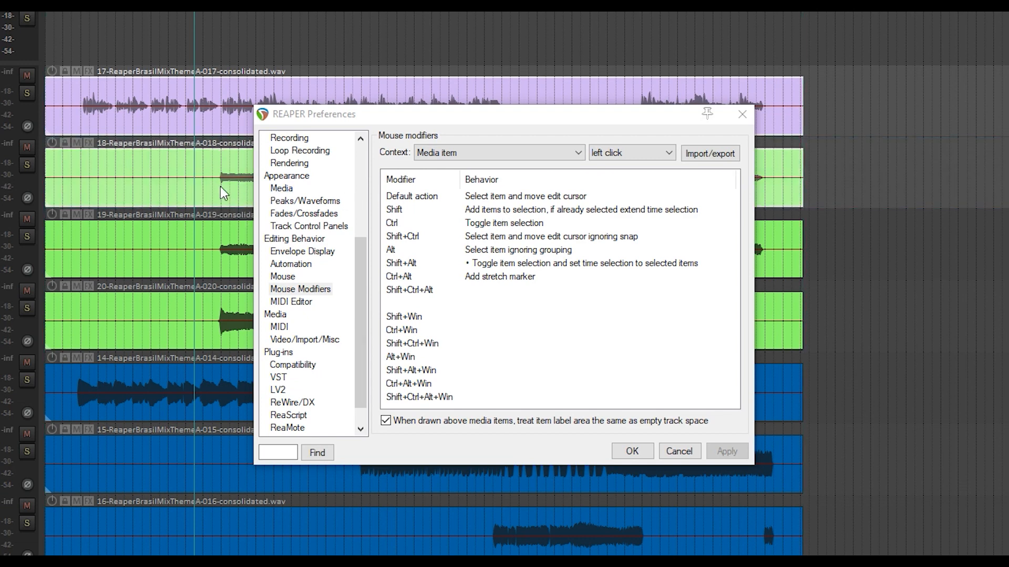
shift+click(206, 340)
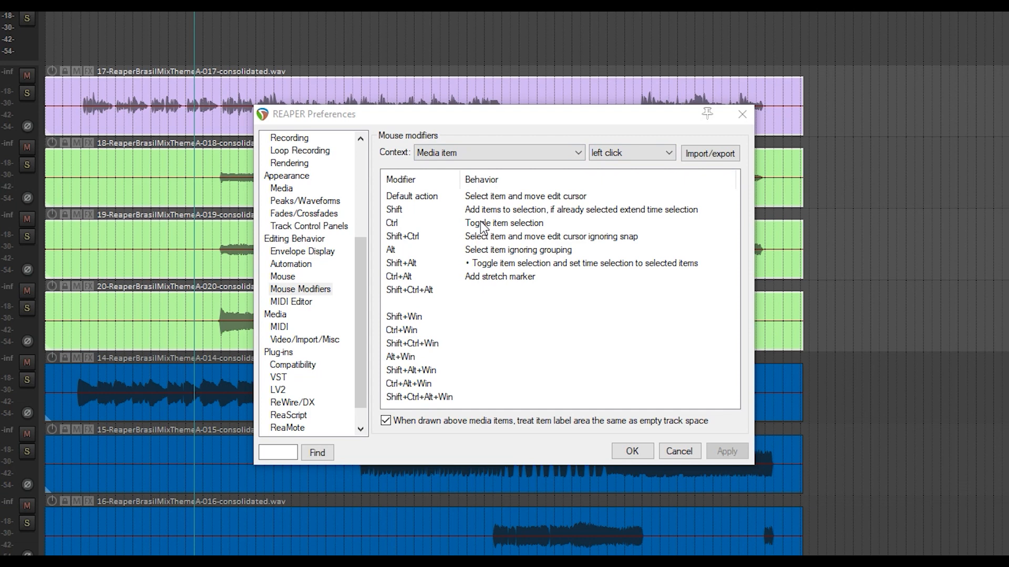
Toggle the Back 1 item out of and back into the selection, and likewise add and remove the Guit Solo item
ctrl+click(179, 195)
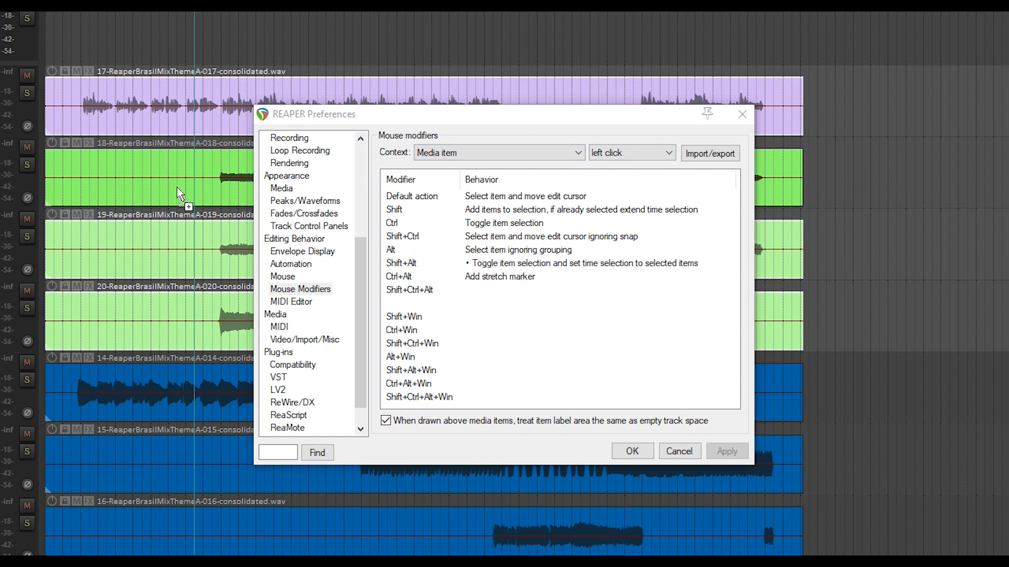
ctrl+click(178, 195)
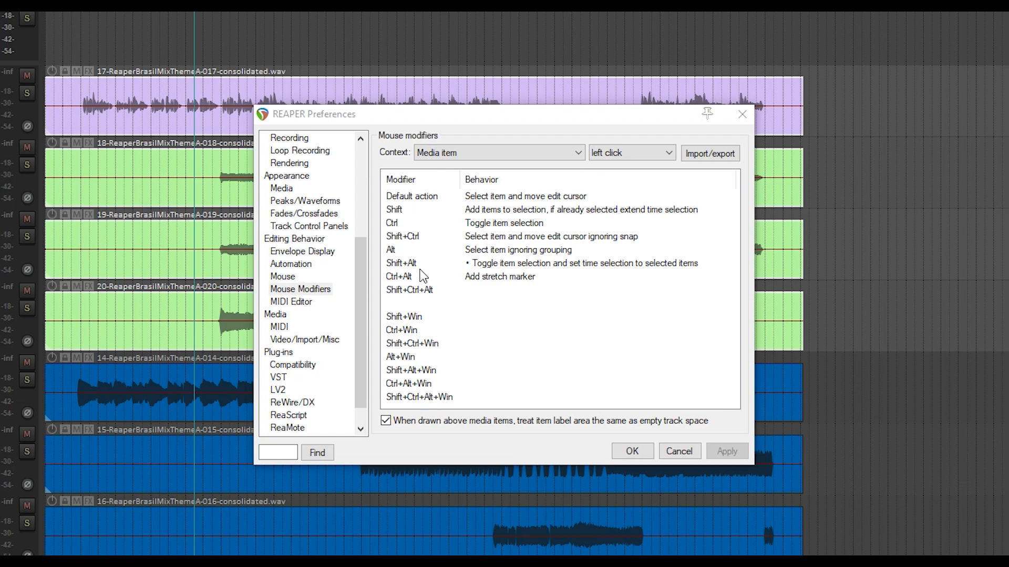
click(434, 553)
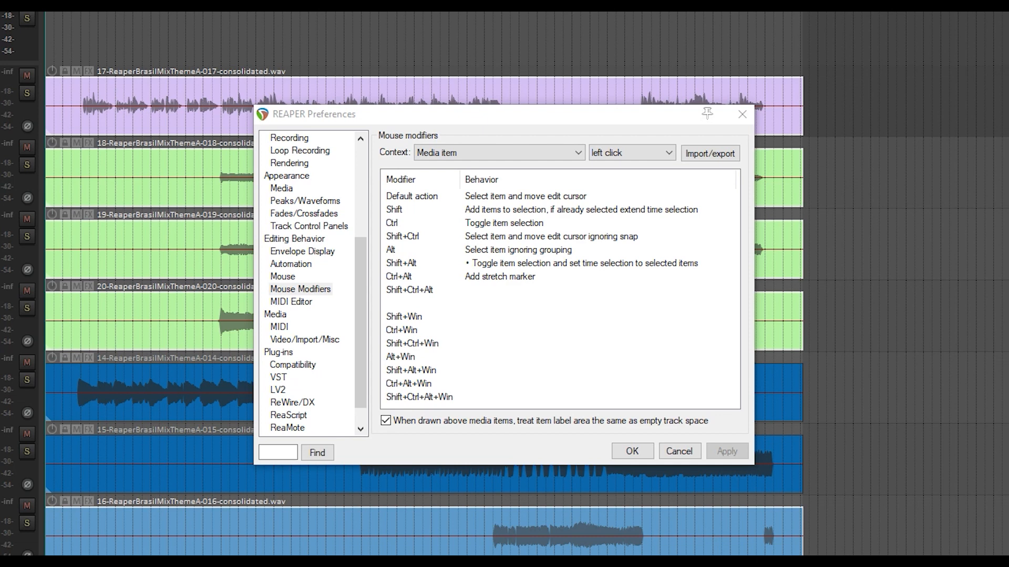
alt+shift+click(420, 551)
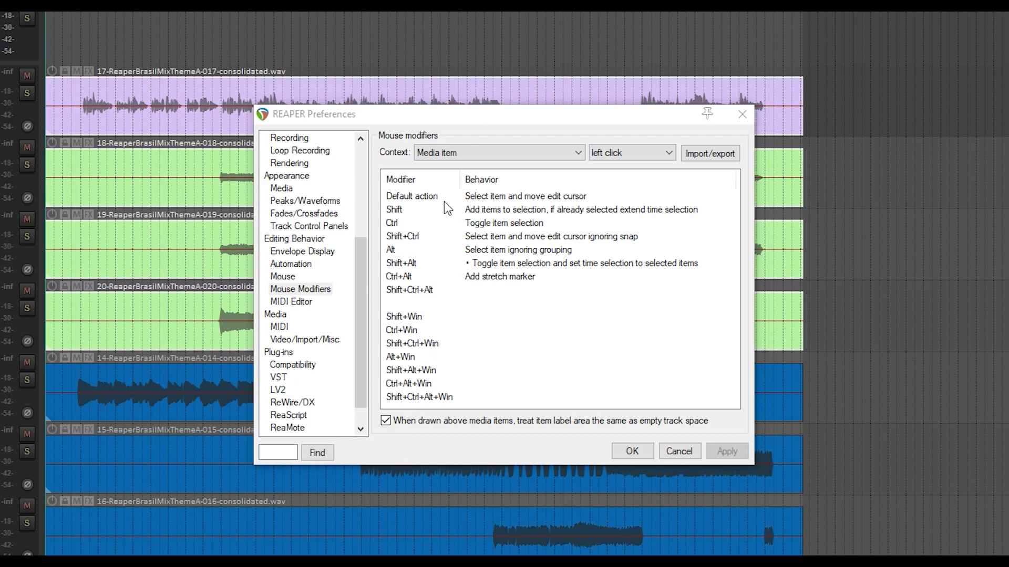
Review the behaviors available for the Shift+Alt modifier without changing its assignment
double_click(493, 266)
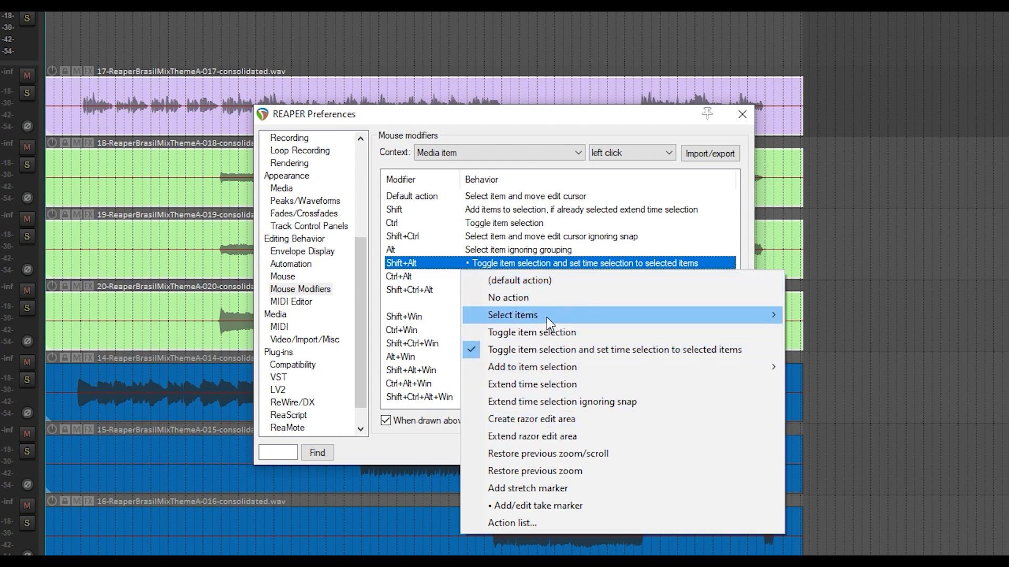
mouse_move(546, 318)
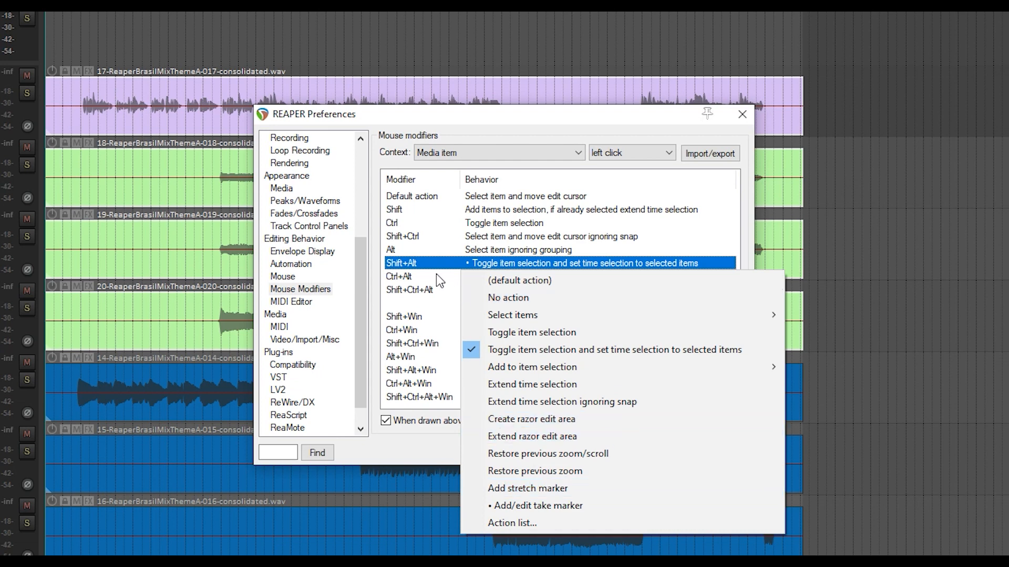
click(436, 277)
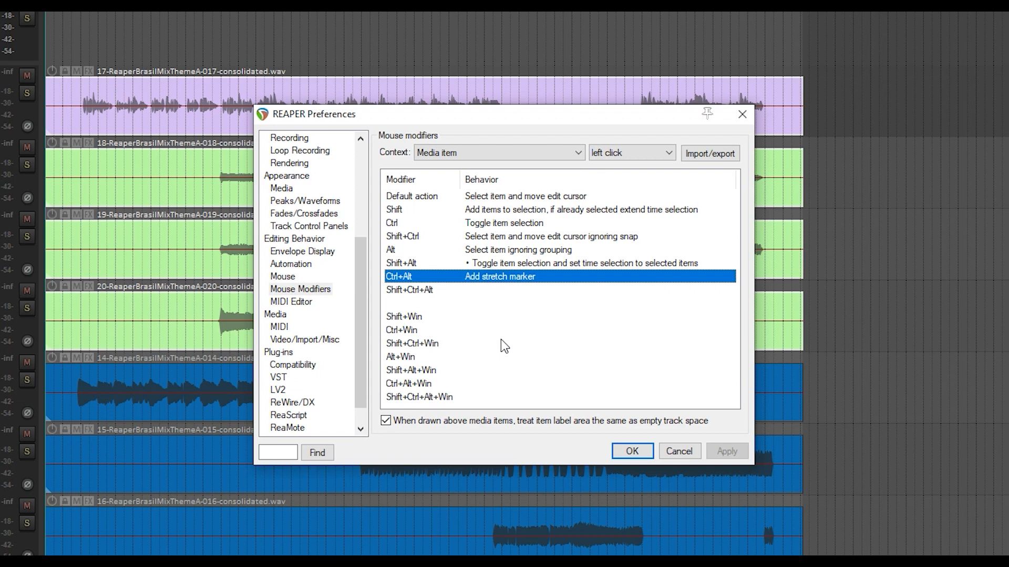
Assign Add stretch marker to the Ctrl modifier for left clicks on media items, apply it and close the preferences
click(399, 225)
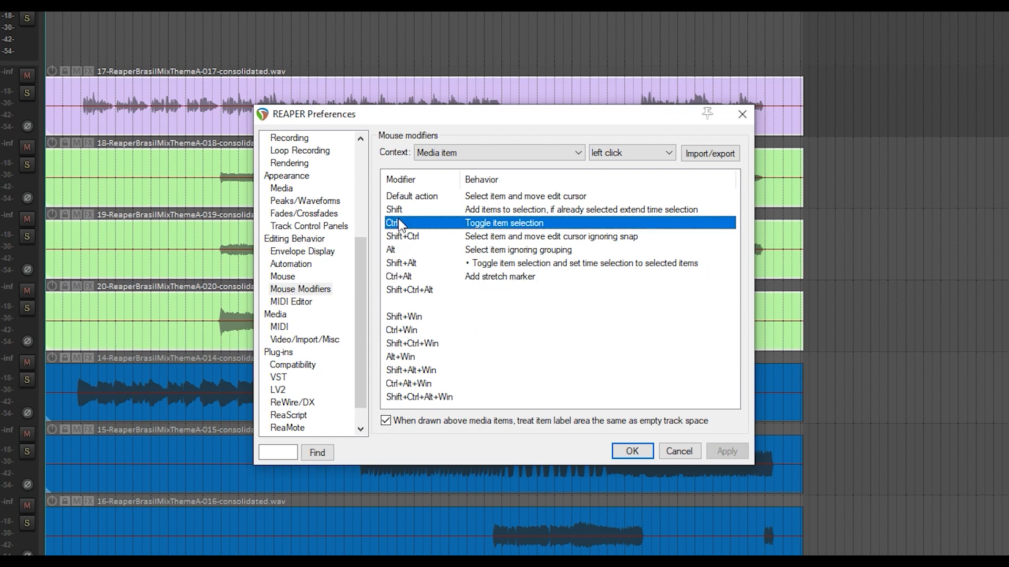
double_click(501, 226)
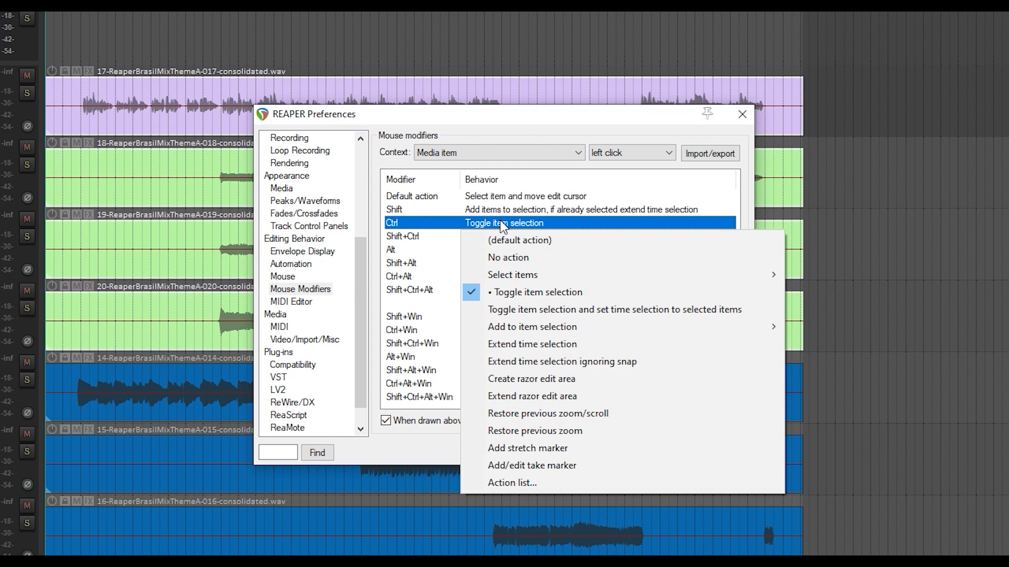
click(533, 449)
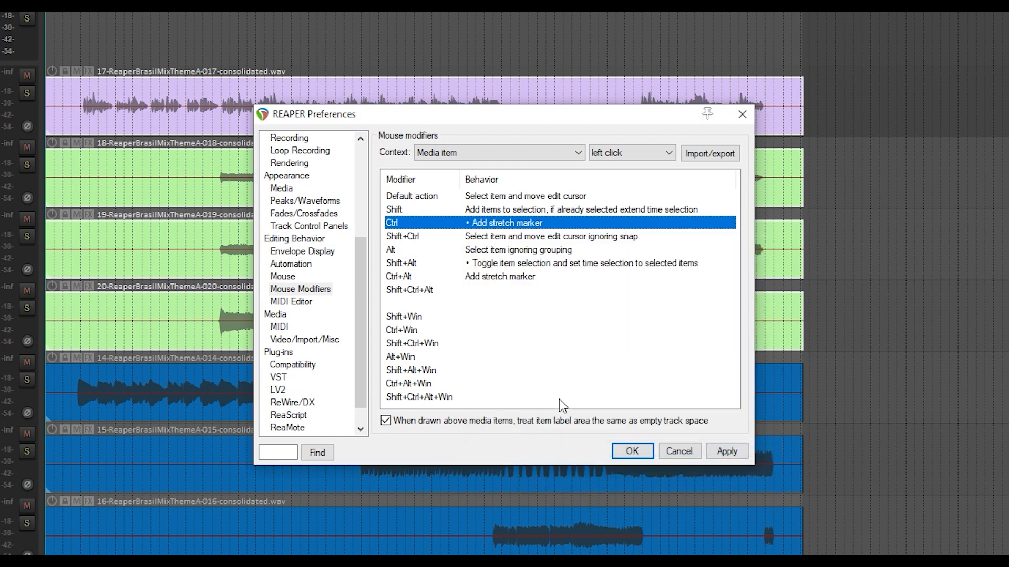
click(719, 455)
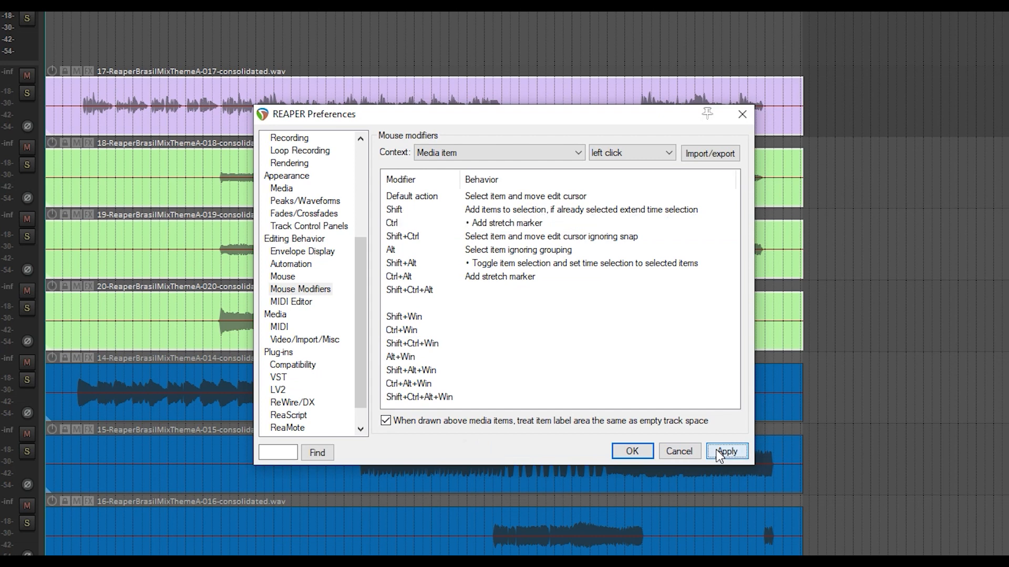
click(632, 451)
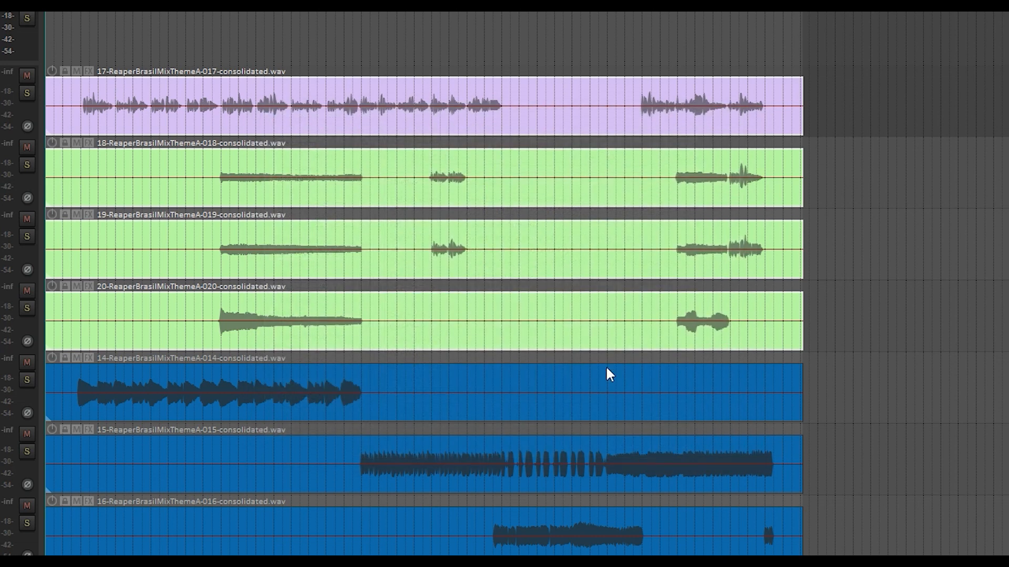
Add stretch markers at three positions across the selected Voz and Back 1 to Back 3 items
ctrl+click(489, 115)
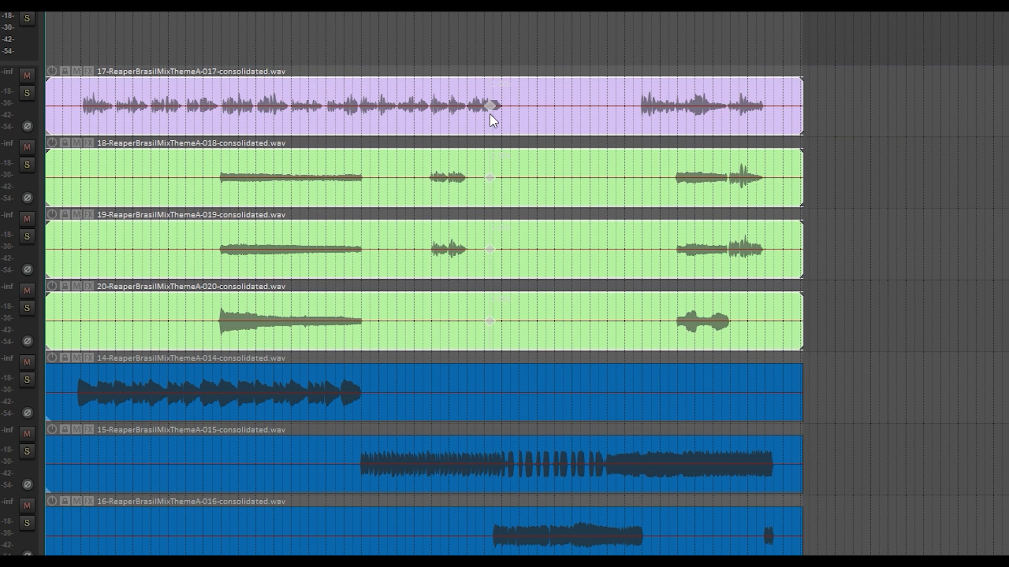
scroll(490, 115, up, 5)
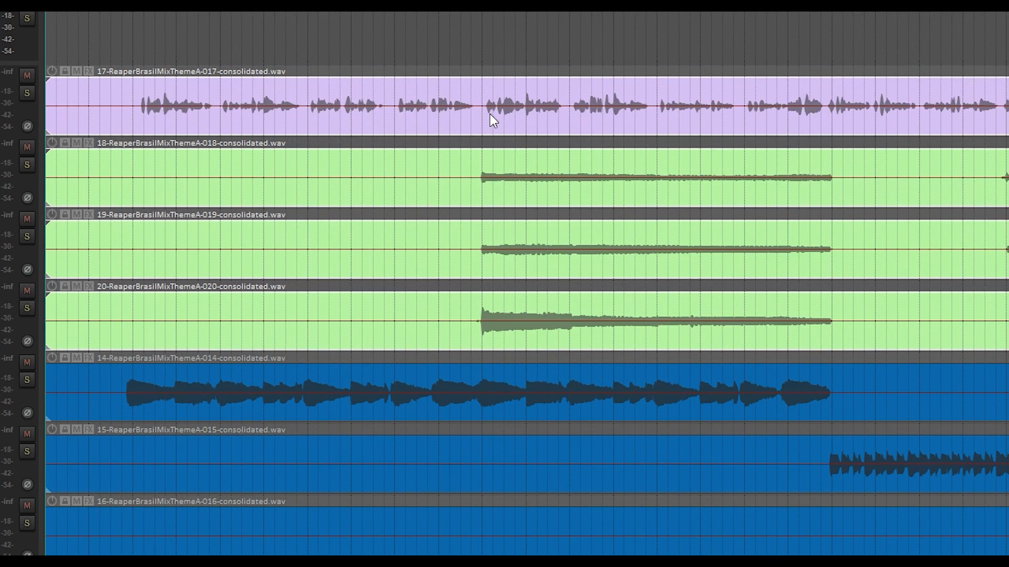
scroll(490, 114, down, 3)
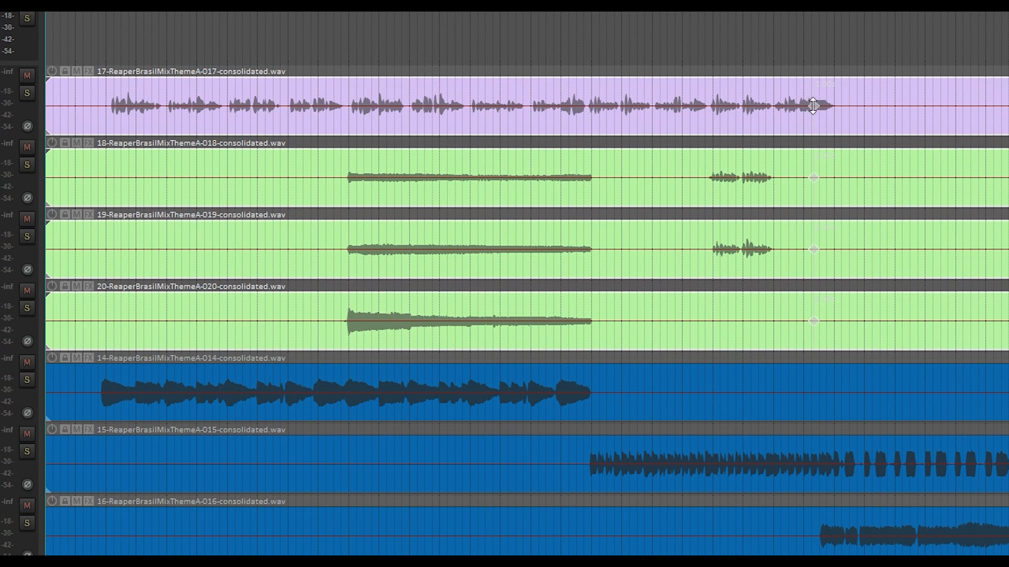
click(601, 121)
click(465, 126)
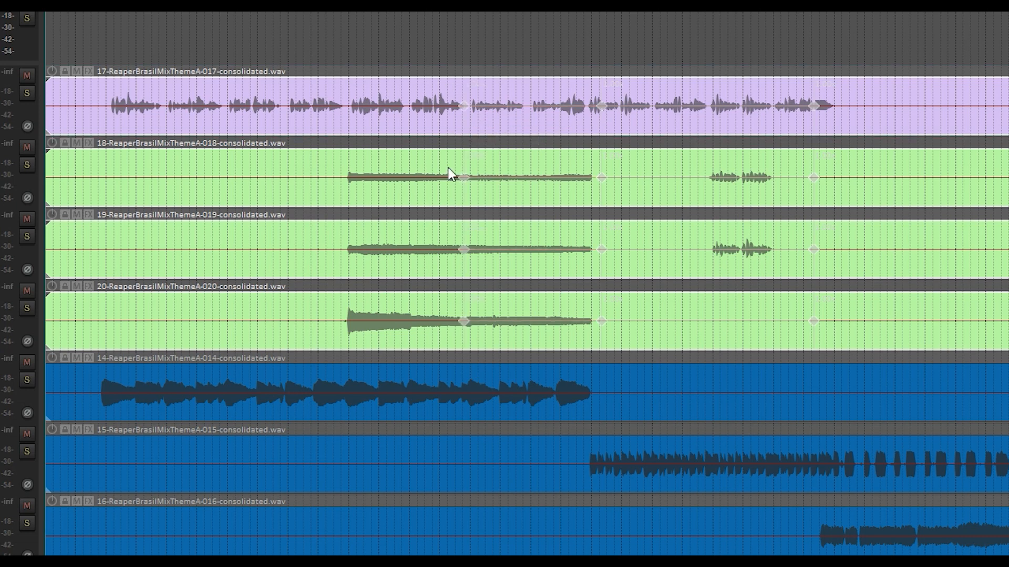
Move the middle stretch marker earlier and the last one later, and add another marker between them on the Voz item only
drag(602, 109, 562, 107)
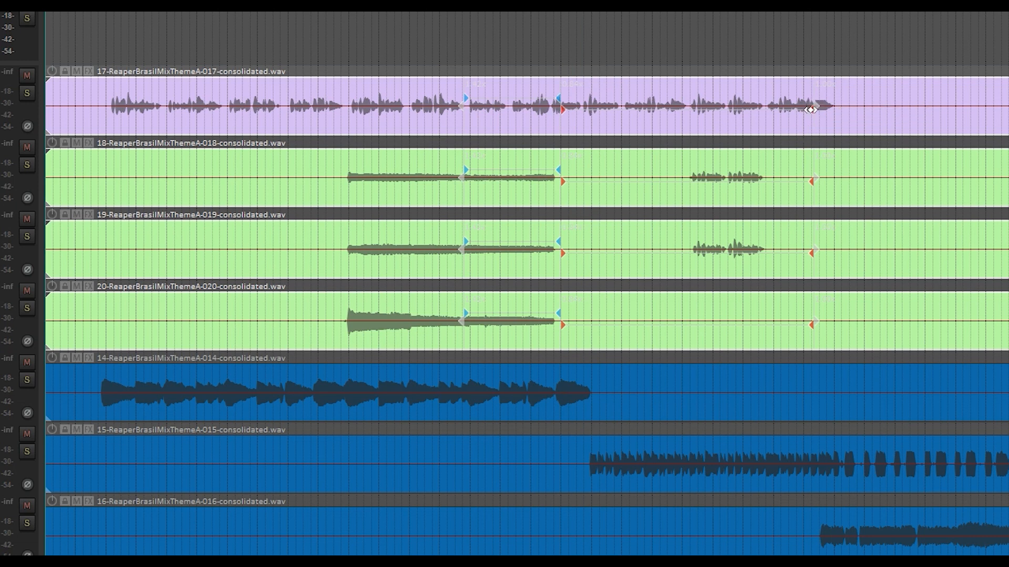
drag(812, 106, 864, 129)
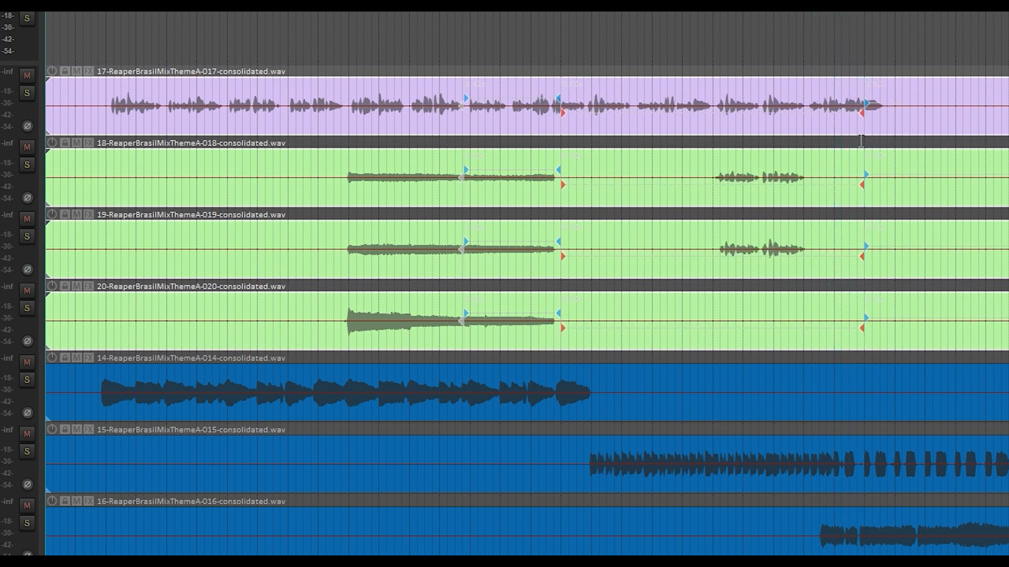
click(720, 117)
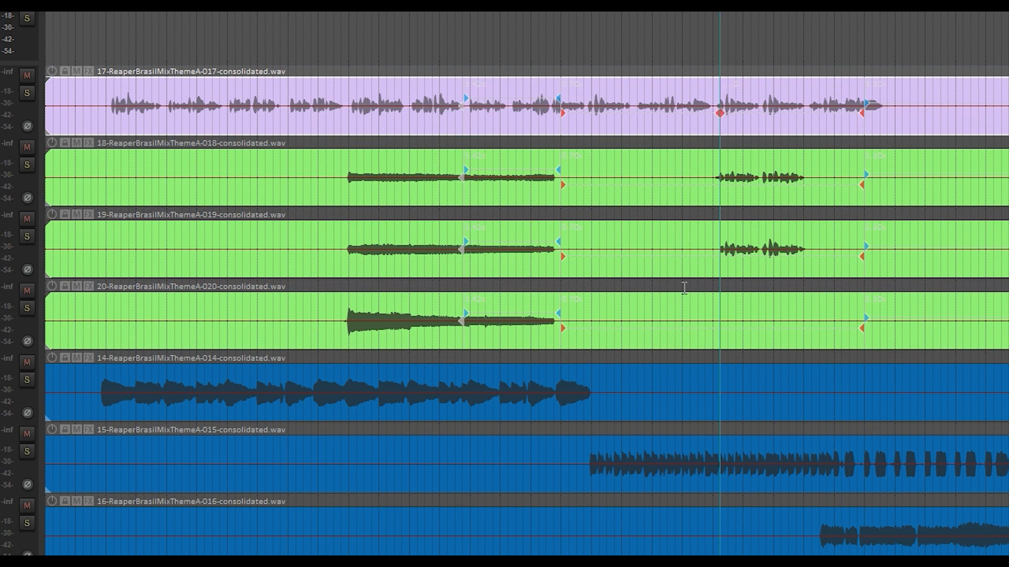
Reopen the mouse modifier preferences and review the options for saving, loading and resetting modifiers
key(ctrl+p)
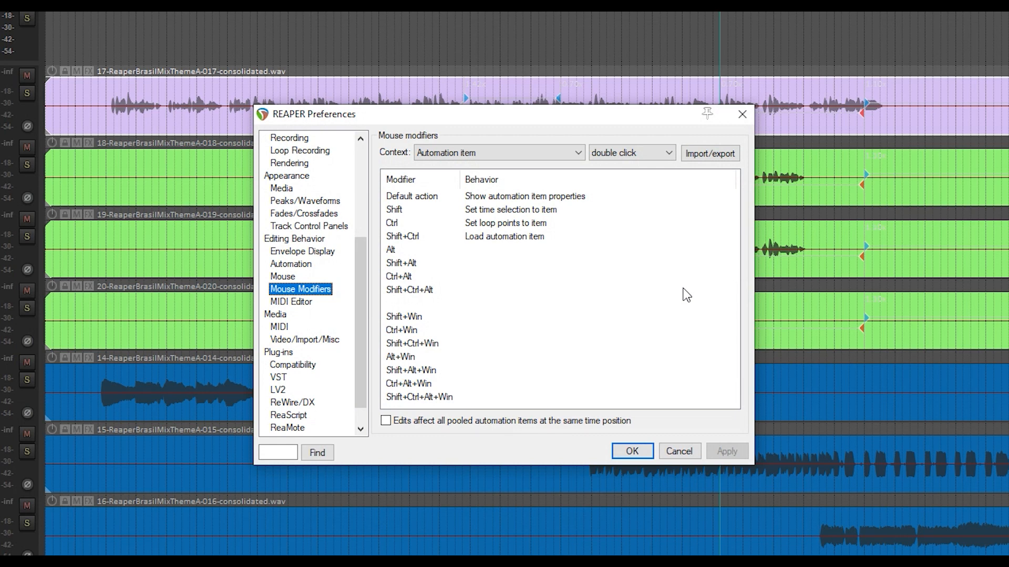
click(710, 153)
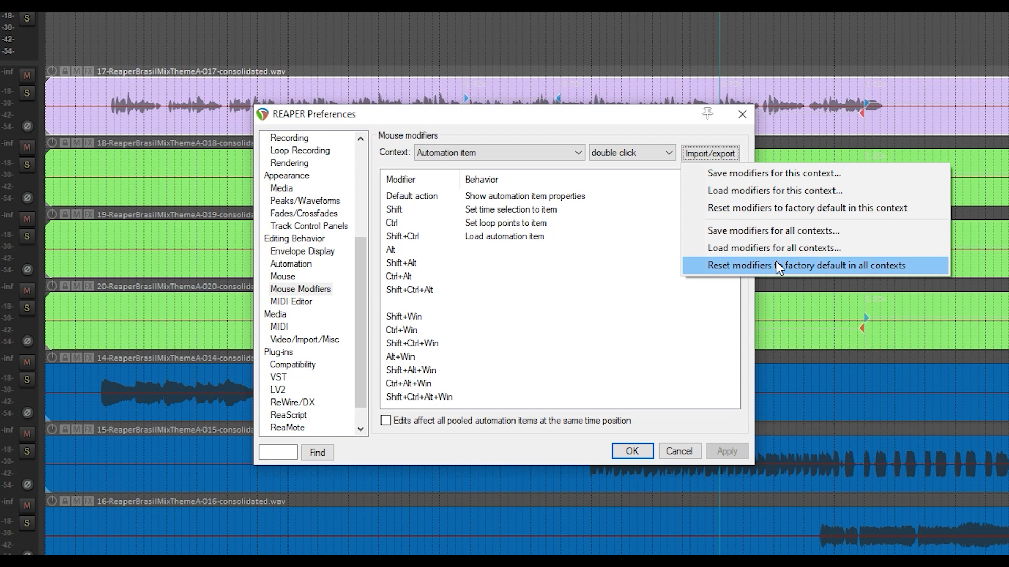
click(667, 315)
click(667, 316)
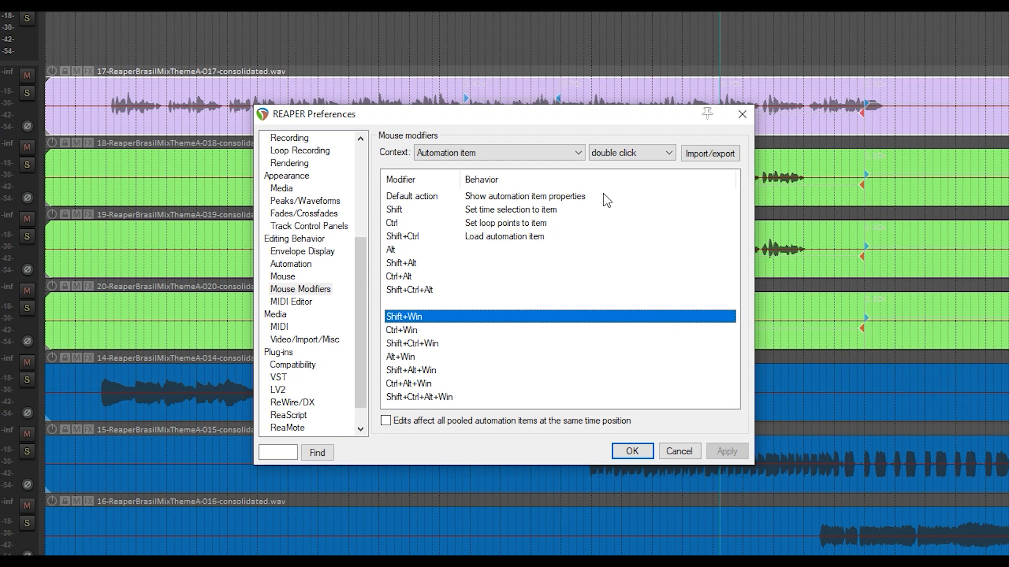
Switch the mouse modifier context from Automation item to Media item
click(580, 157)
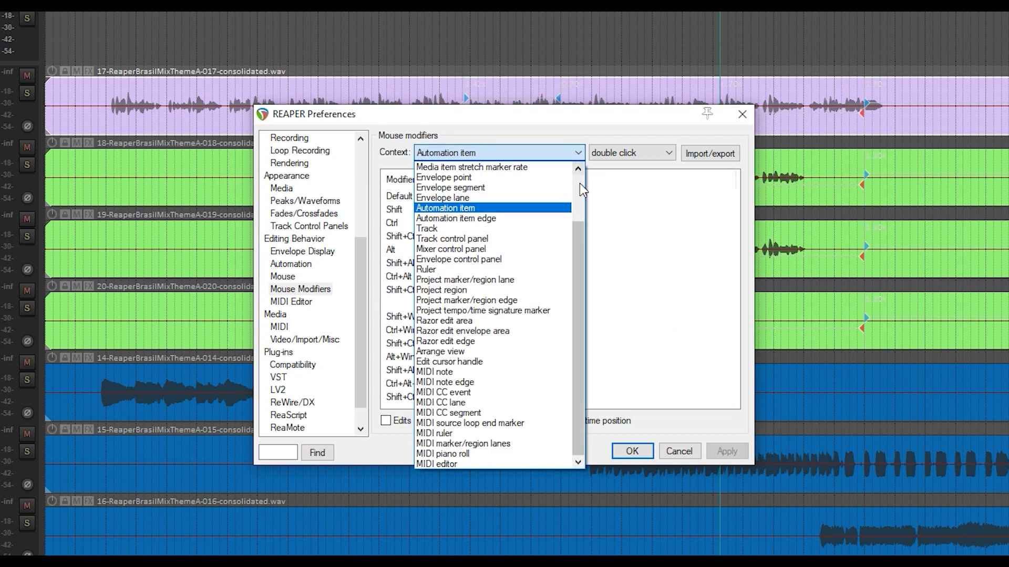
scroll(579, 183, up, 2)
click(469, 168)
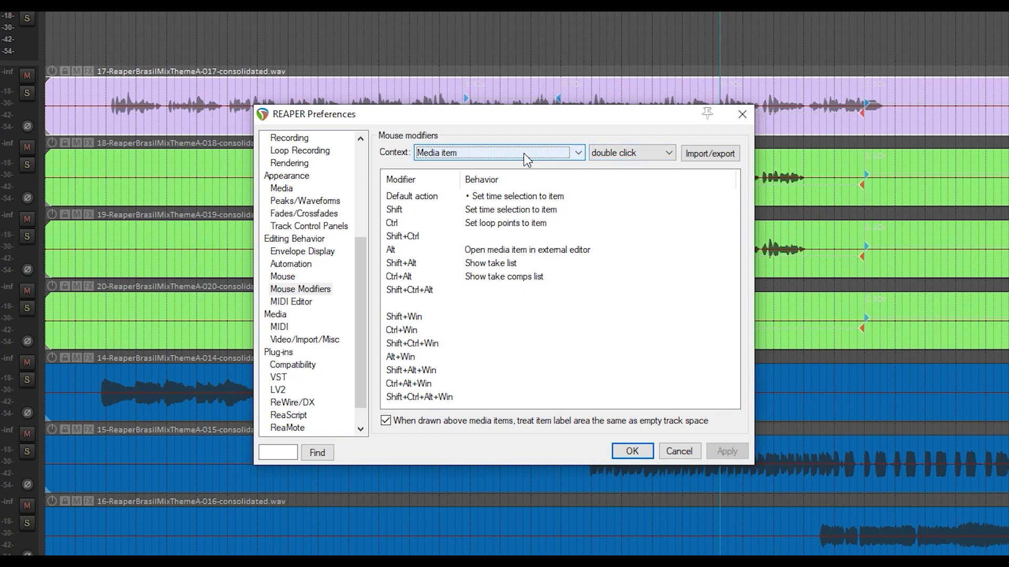
Review the behaviors available for the Media item default action, and shift the preferences window aside to uncover the tracks
double_click(477, 197)
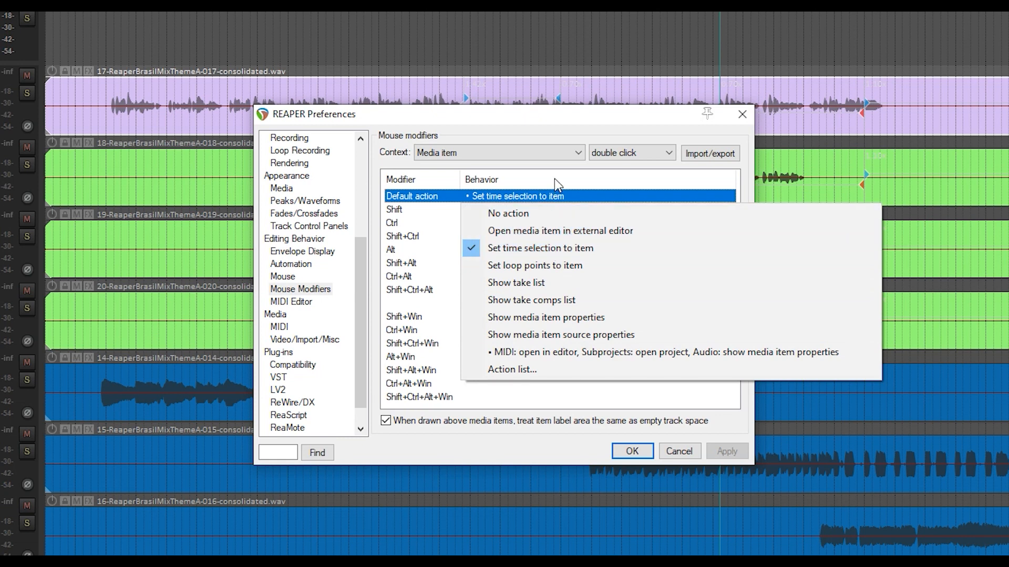
click(563, 110)
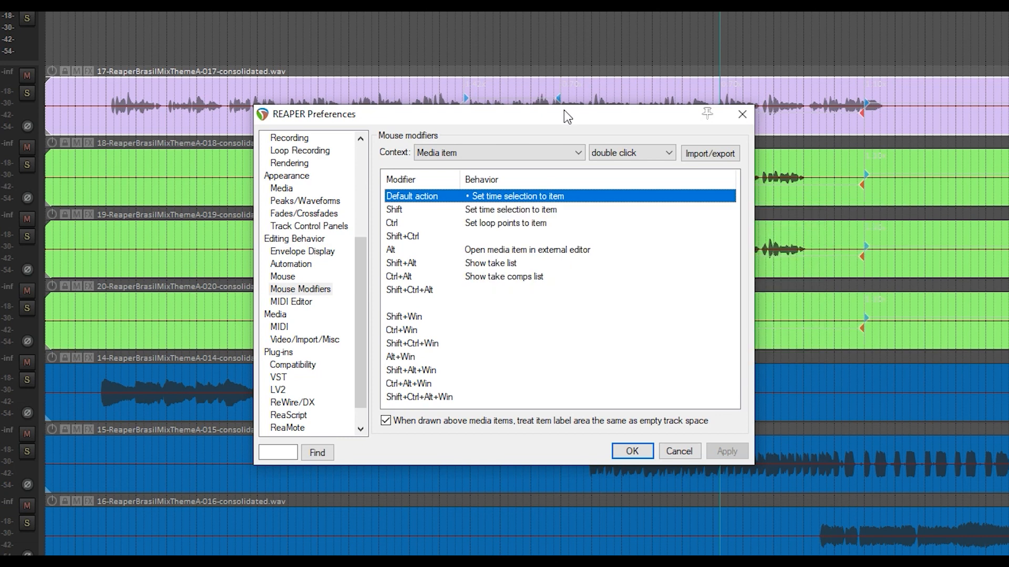
drag(563, 109, 790, 265)
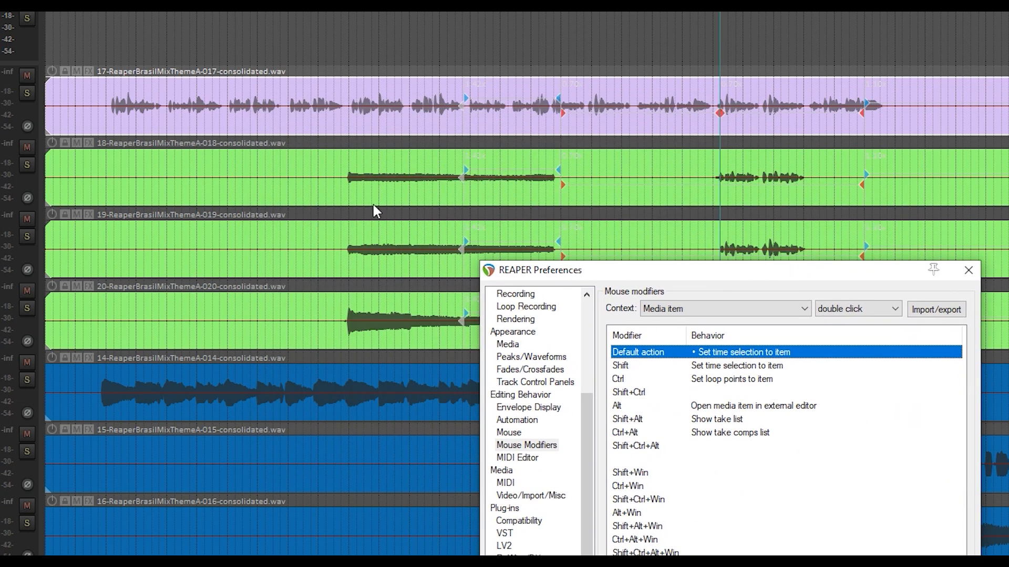
Split the Back 1 item just before and after its first waveform begins, set the time selection to the short middle piece, and clear that selection
click(339, 191)
click(325, 187)
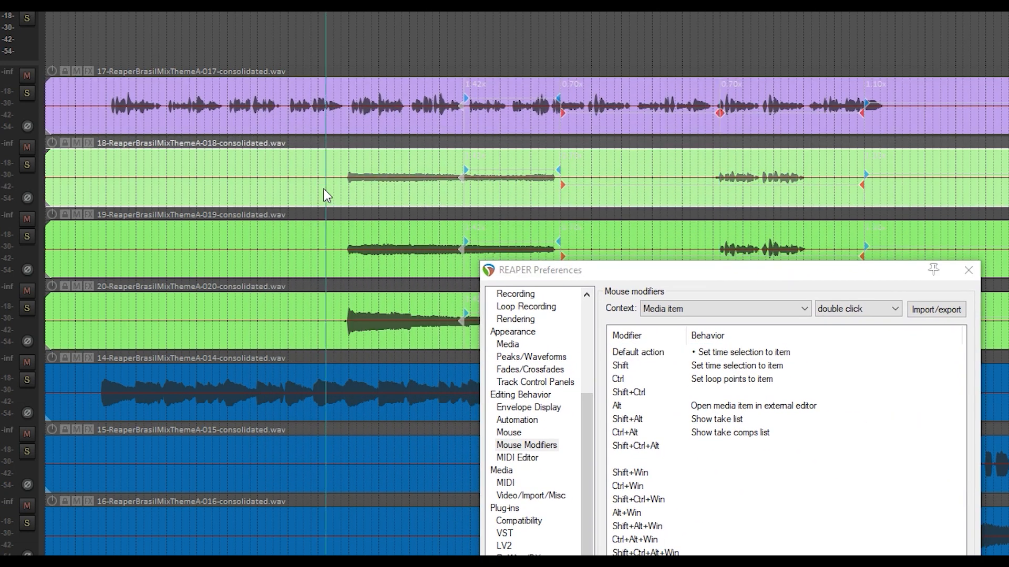
key(s)
drag(326, 192, 370, 194)
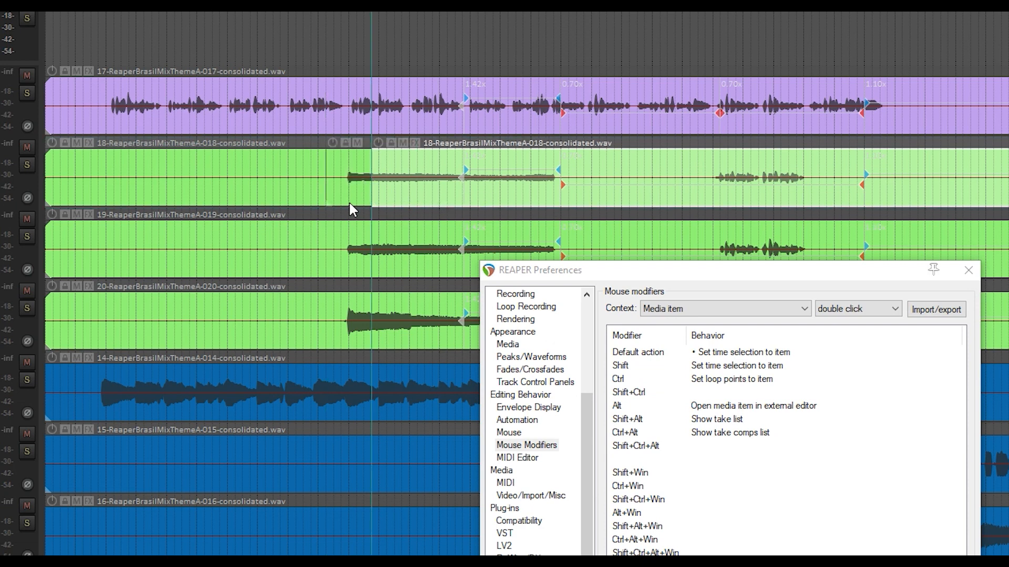
click(350, 199)
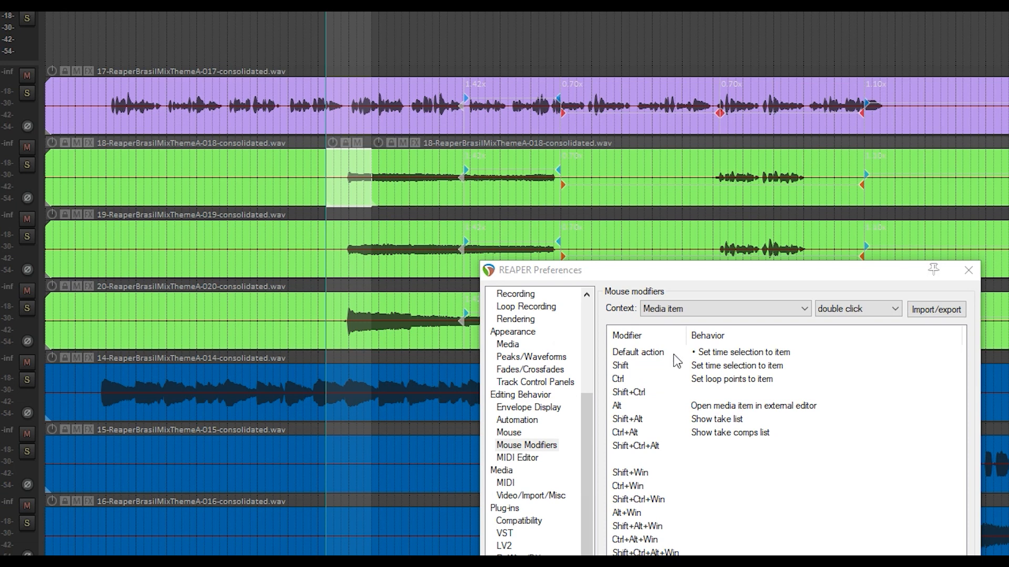
click(792, 126)
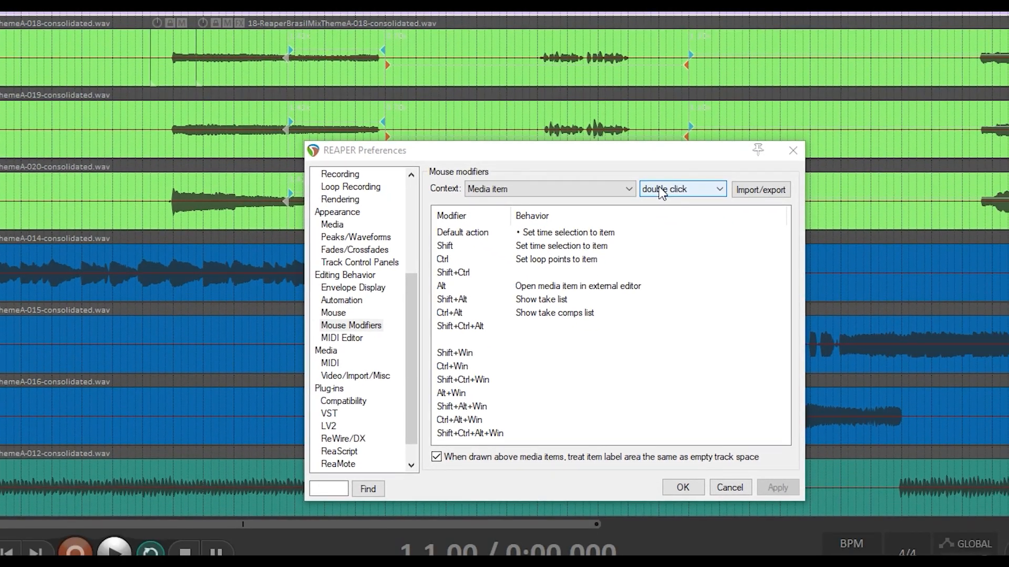
Switch the context to Media item fade/autocrossfade, choose Delete item fade/crossfade as the default action, and accept the preferences
click(623, 192)
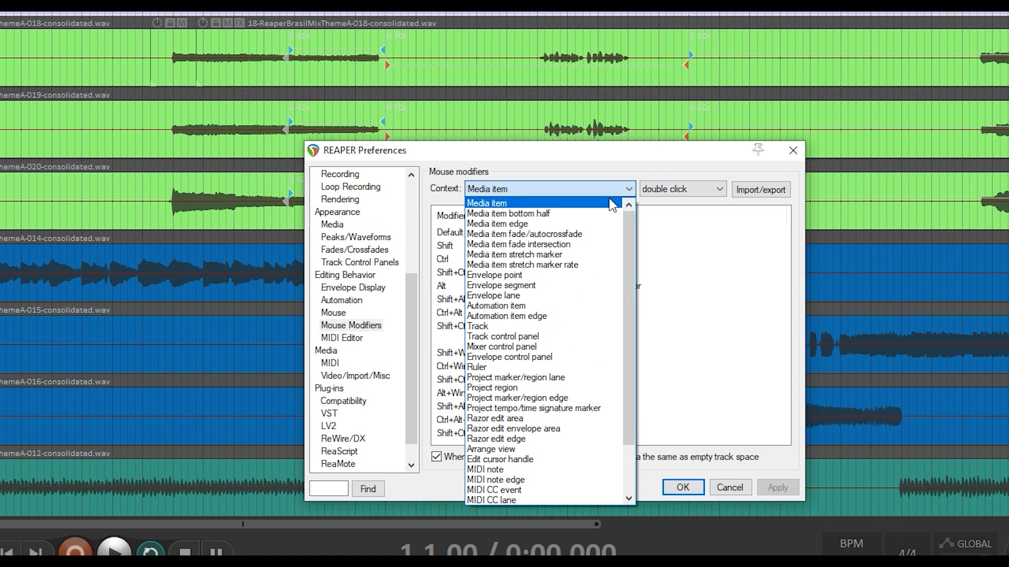
click(508, 235)
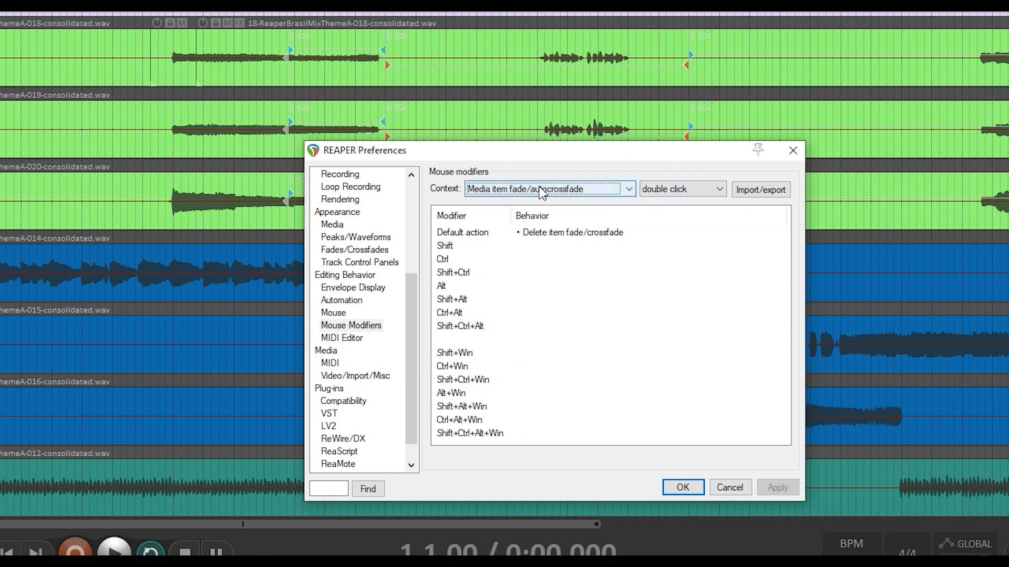
click(544, 232)
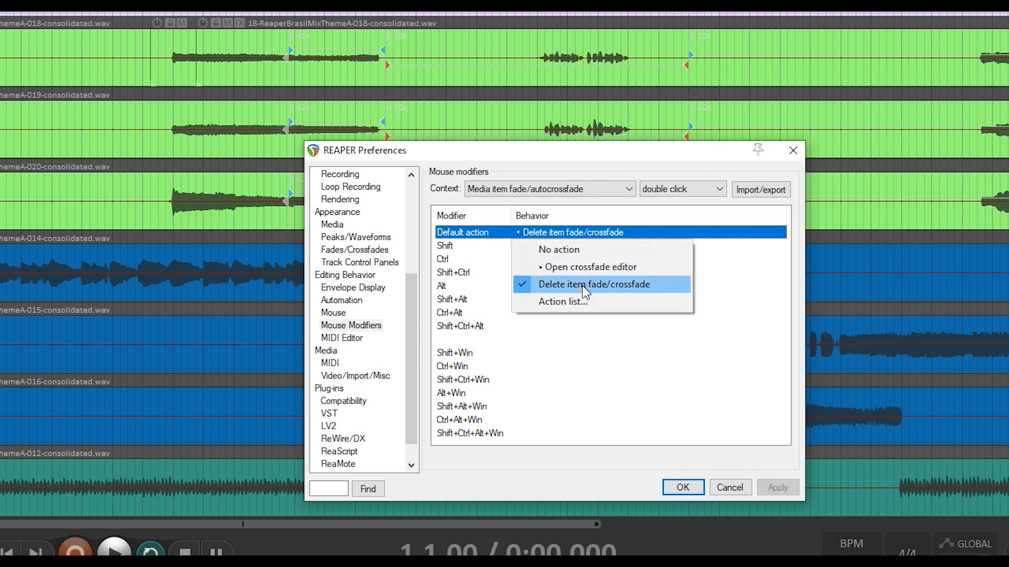
click(582, 285)
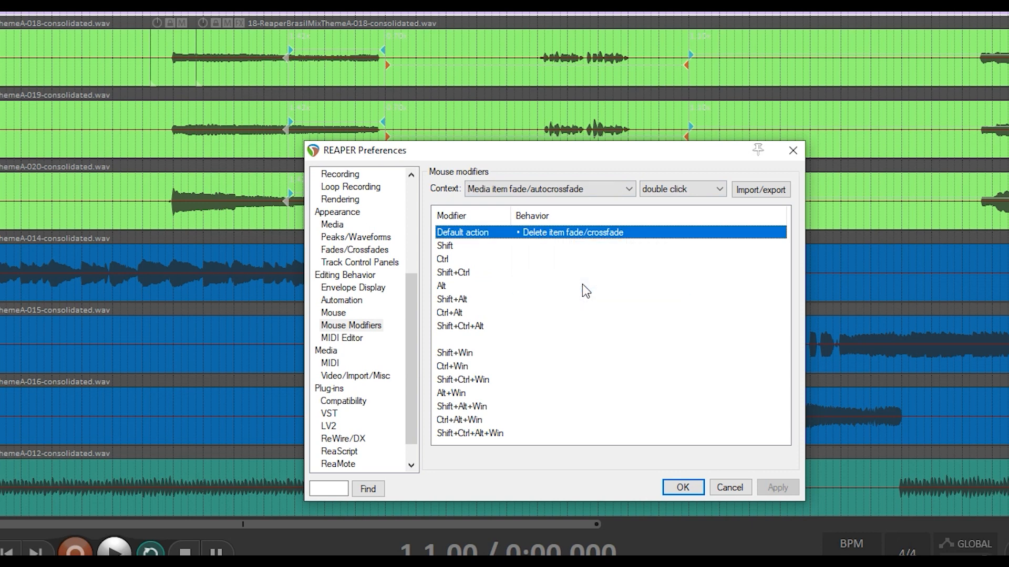
click(682, 488)
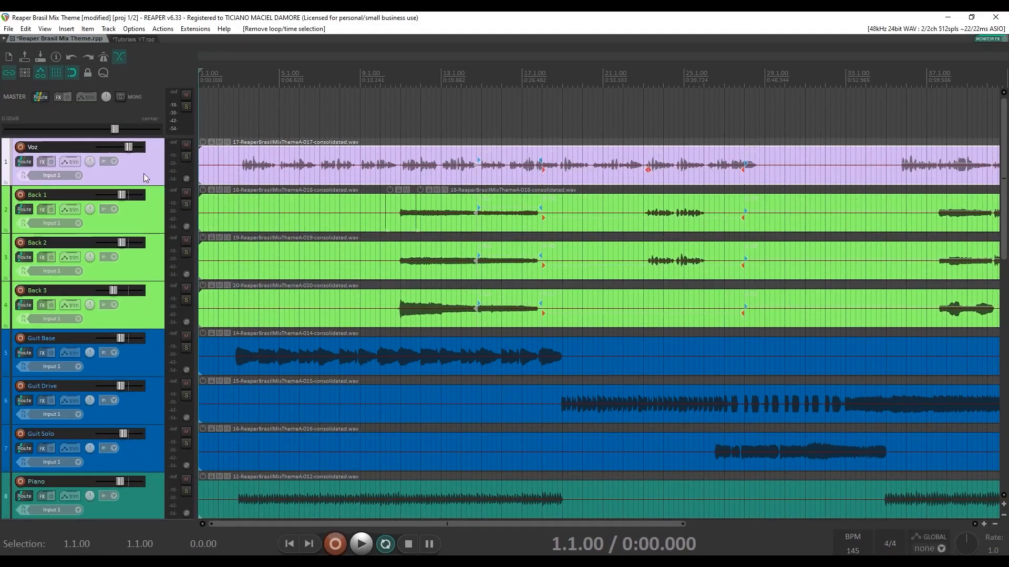
Add a fade-in at the start of the Voz item, and delete it with the fade's default mouse modifier
drag(200, 150, 257, 158)
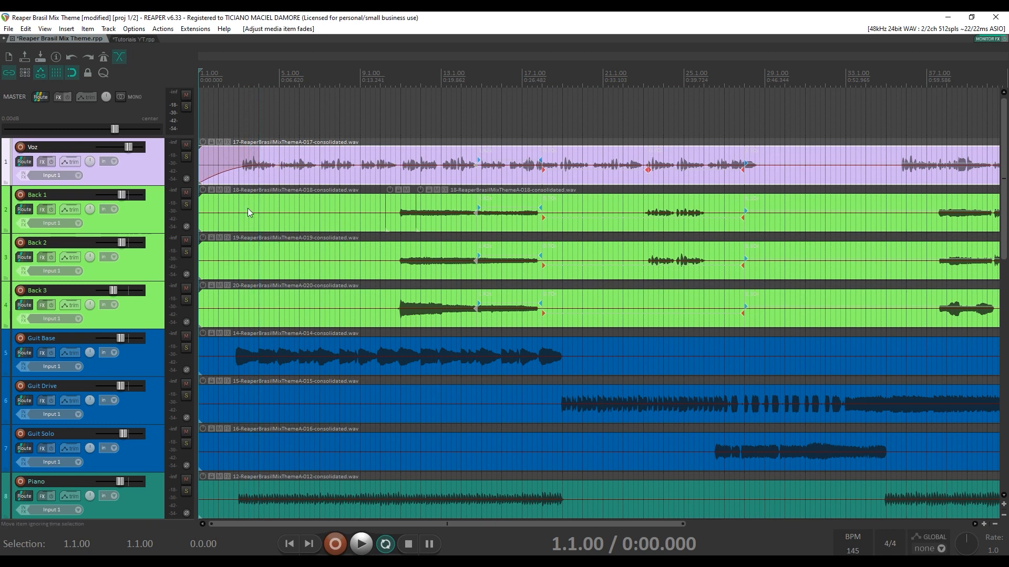
double_click(236, 169)
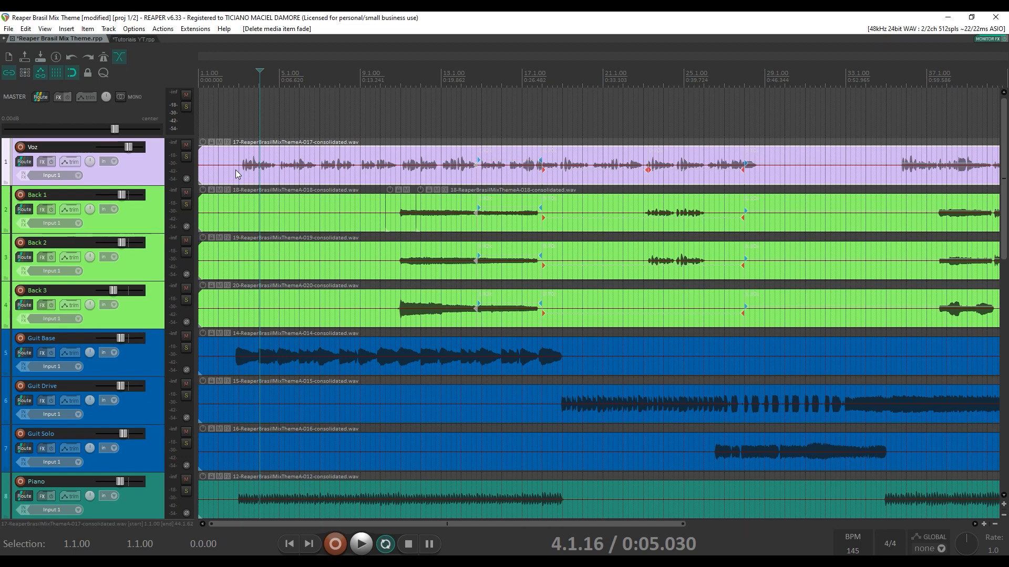
Reopen the mouse modifier preferences, show the left drag behaviors for Media item fade/autocrossfade, review the Shift entry, and close the preferences
key(ctrl+p)
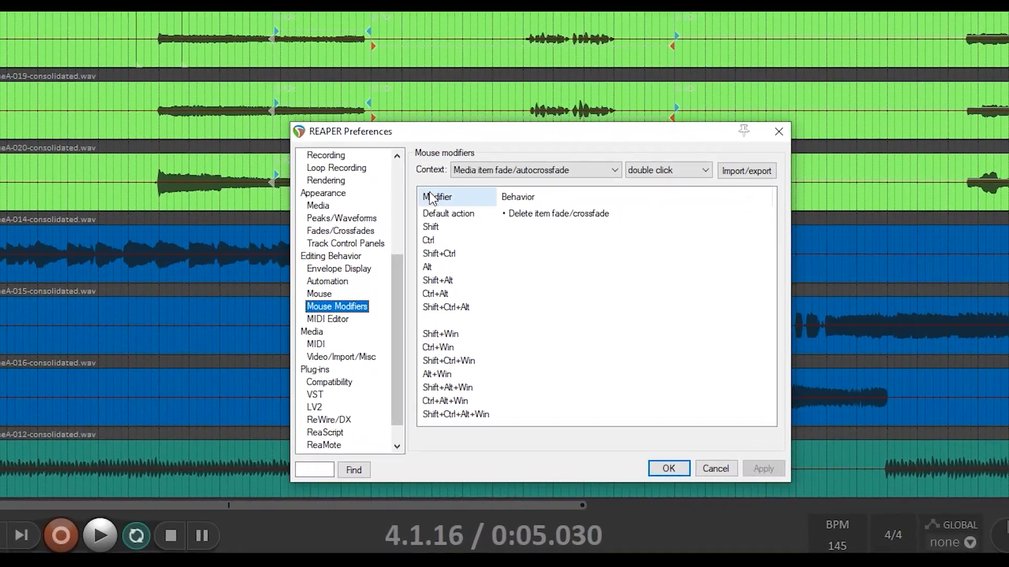
click(657, 170)
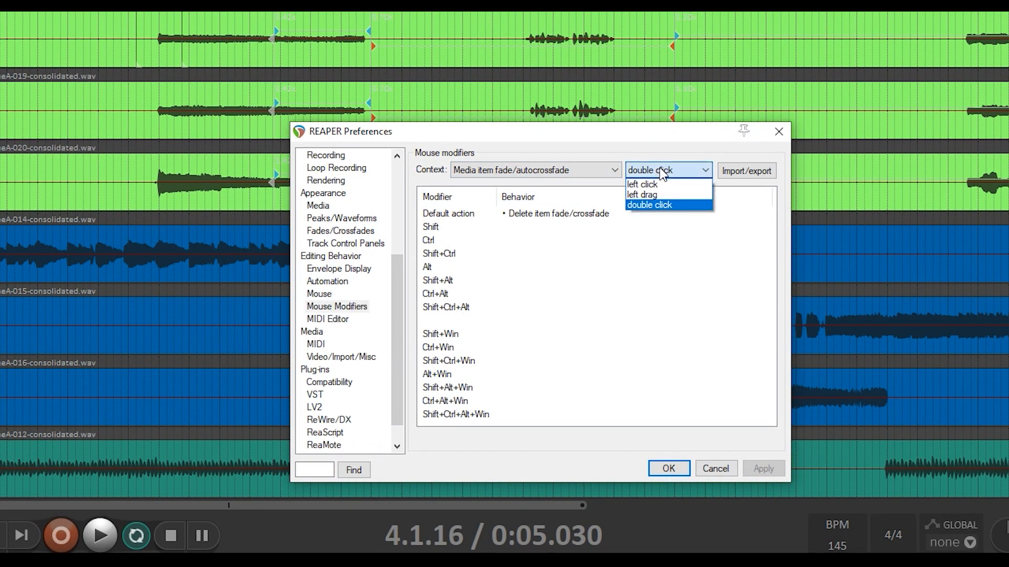
click(650, 194)
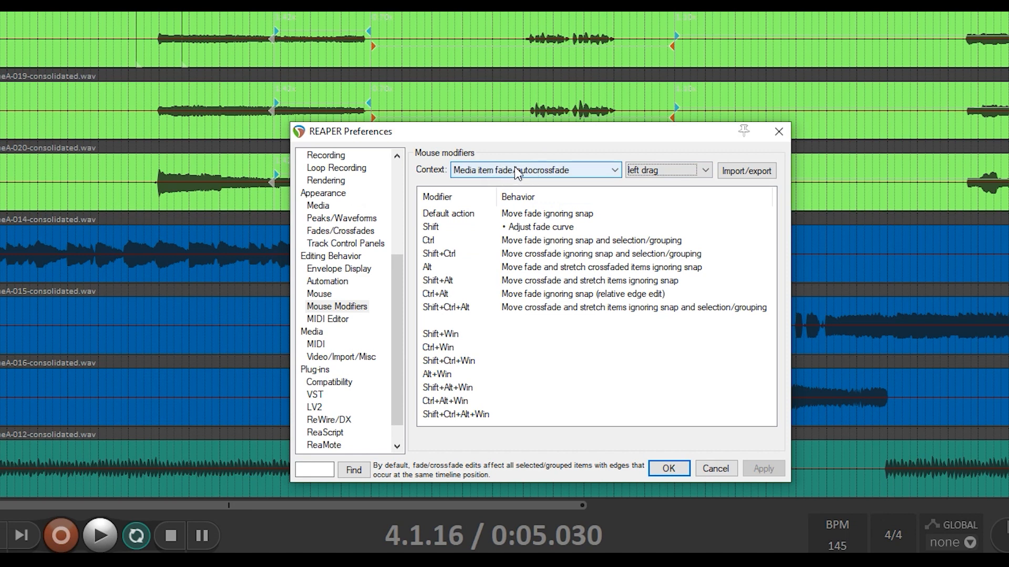
click(434, 232)
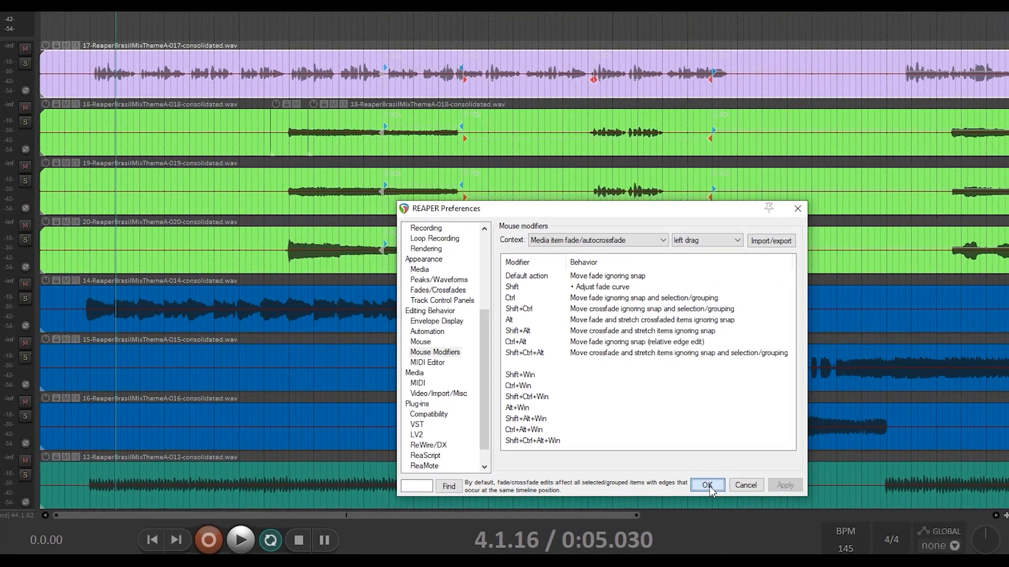
click(671, 471)
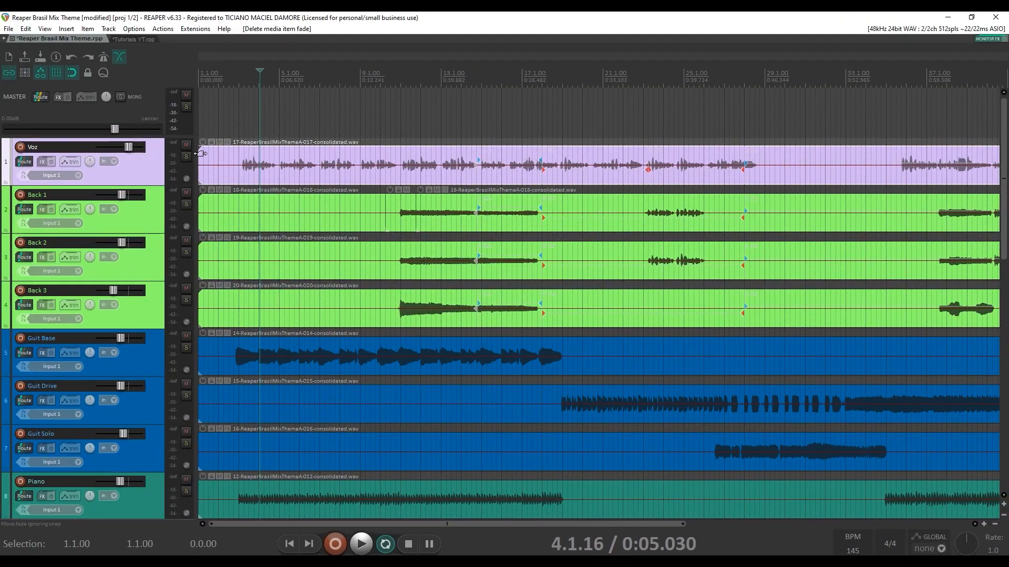
Add a fade-in to the Voz item ending just past bar 5, and bend its curve so that it starts slowly and rises late
drag(203, 150, 292, 162)
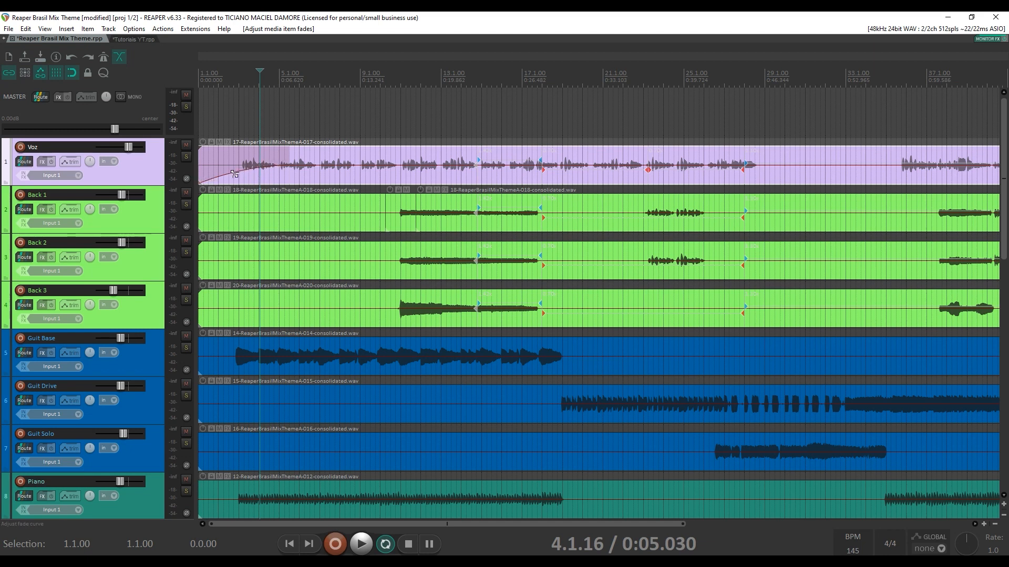
drag(235, 174, 333, 246)
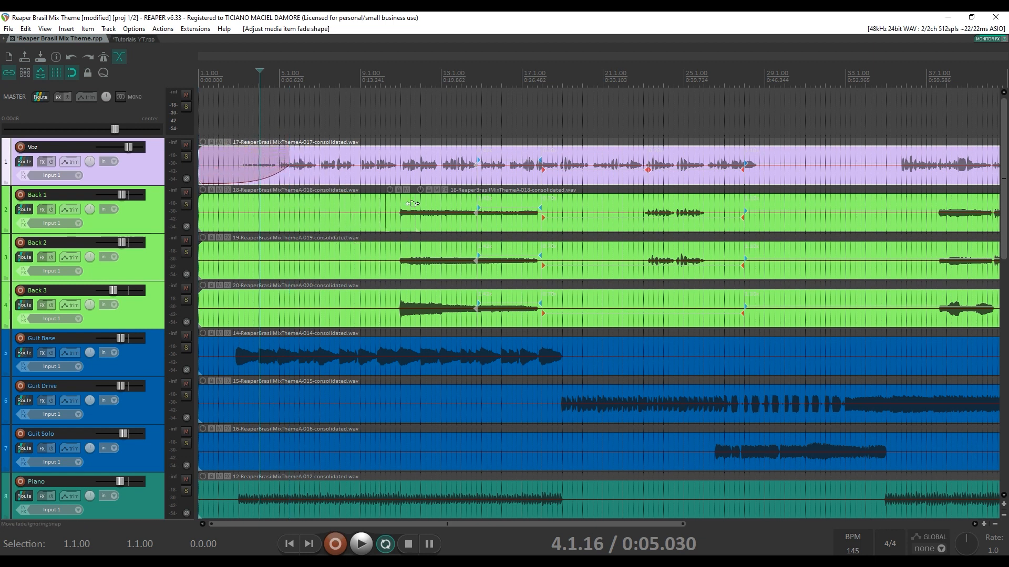